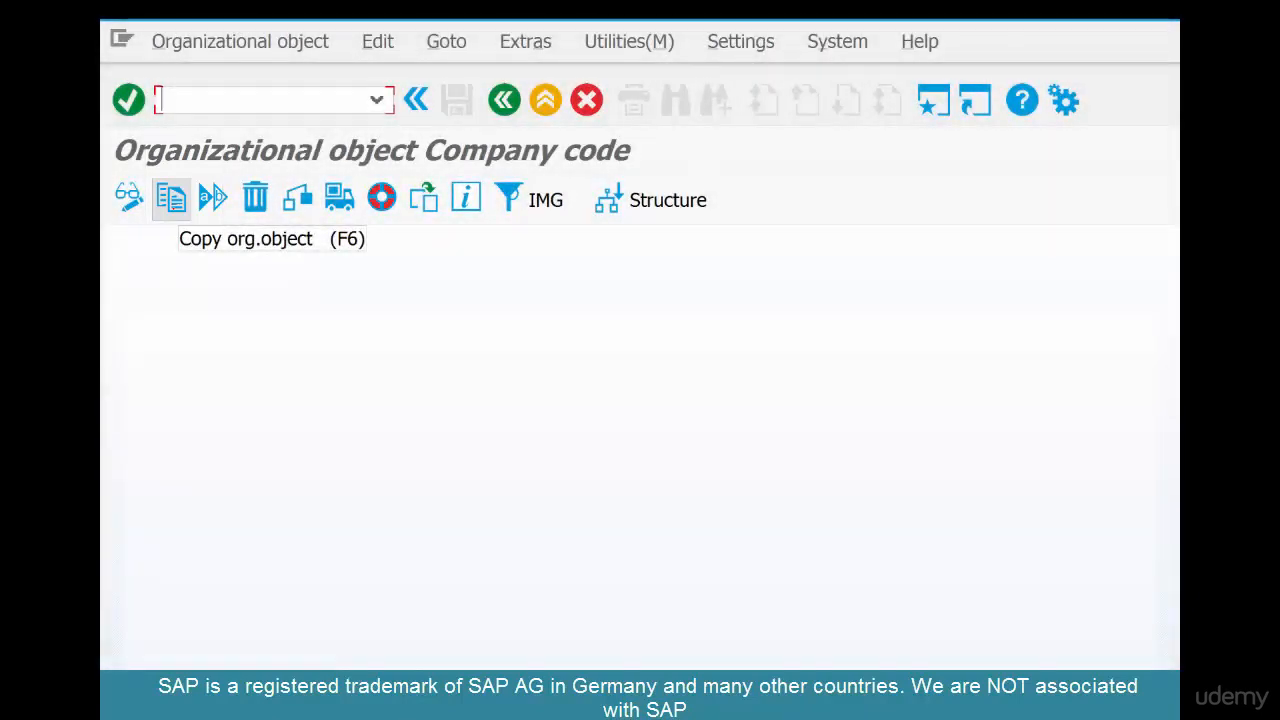
# Start copying the company code organizational object from company code 3000 to US01.
pyautogui.click(171, 199)
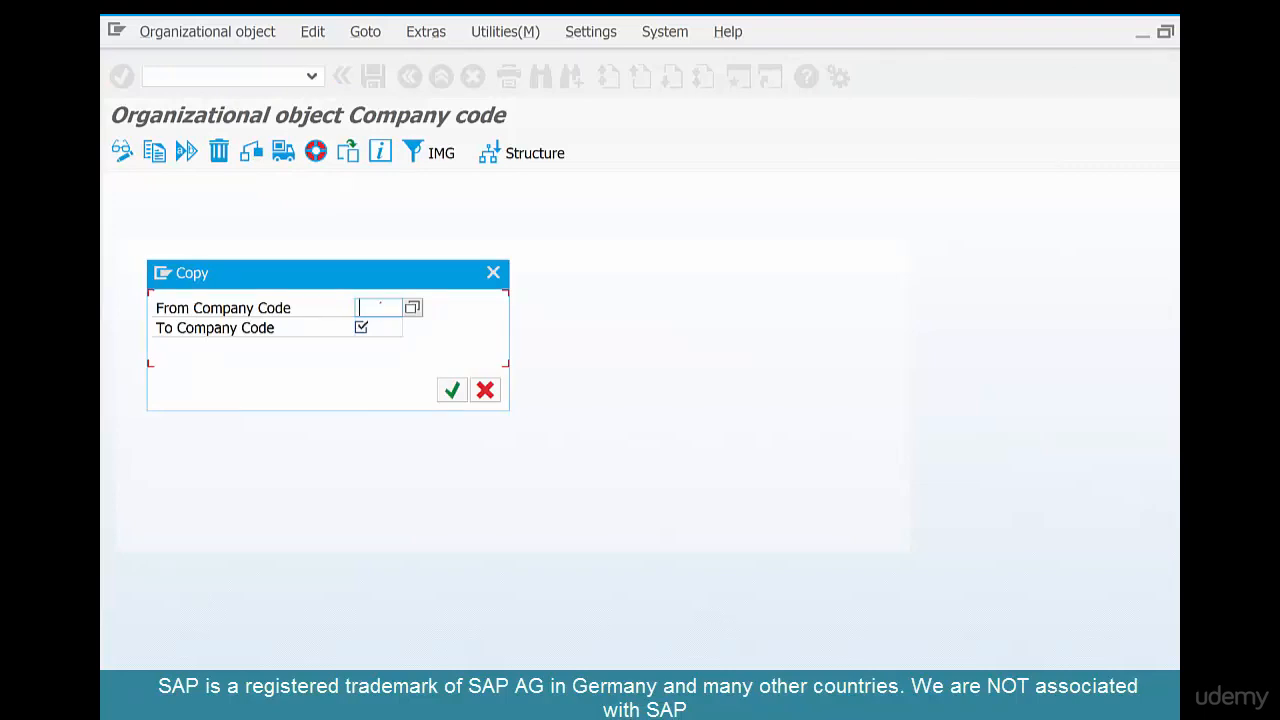
pyautogui.click(377, 306)
pyautogui.click(378, 326)
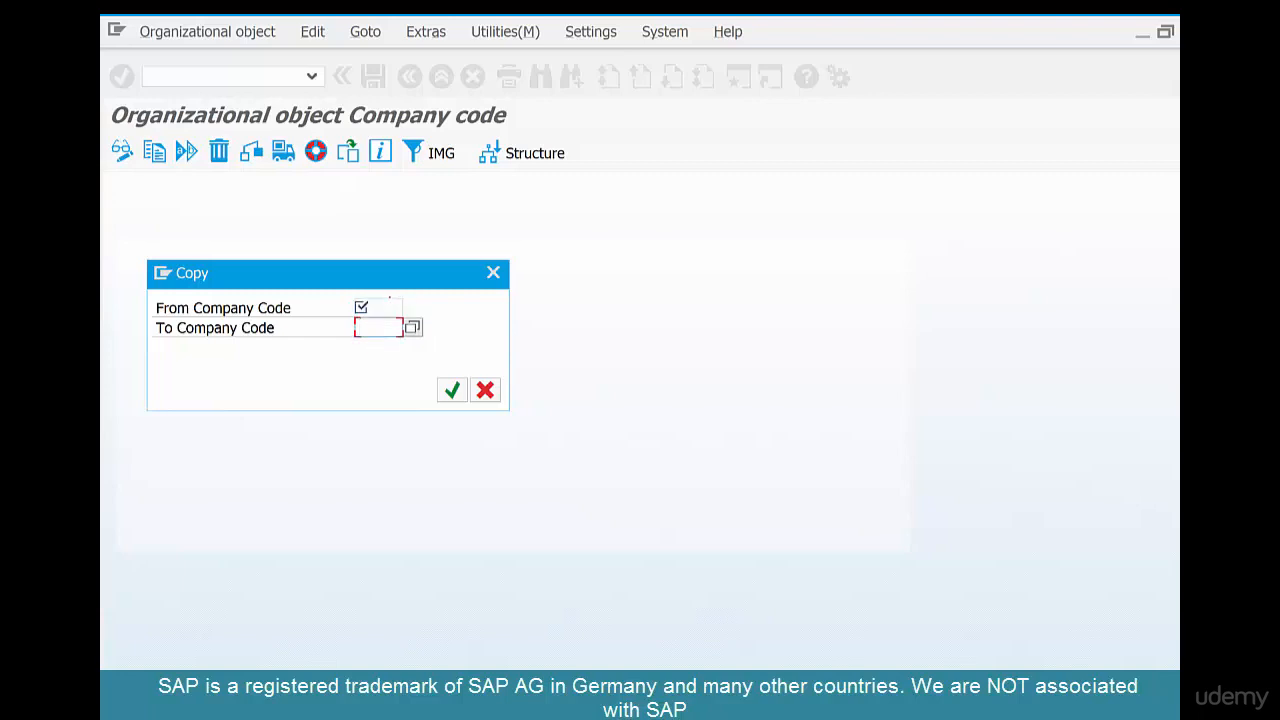
pyautogui.click(378, 308)
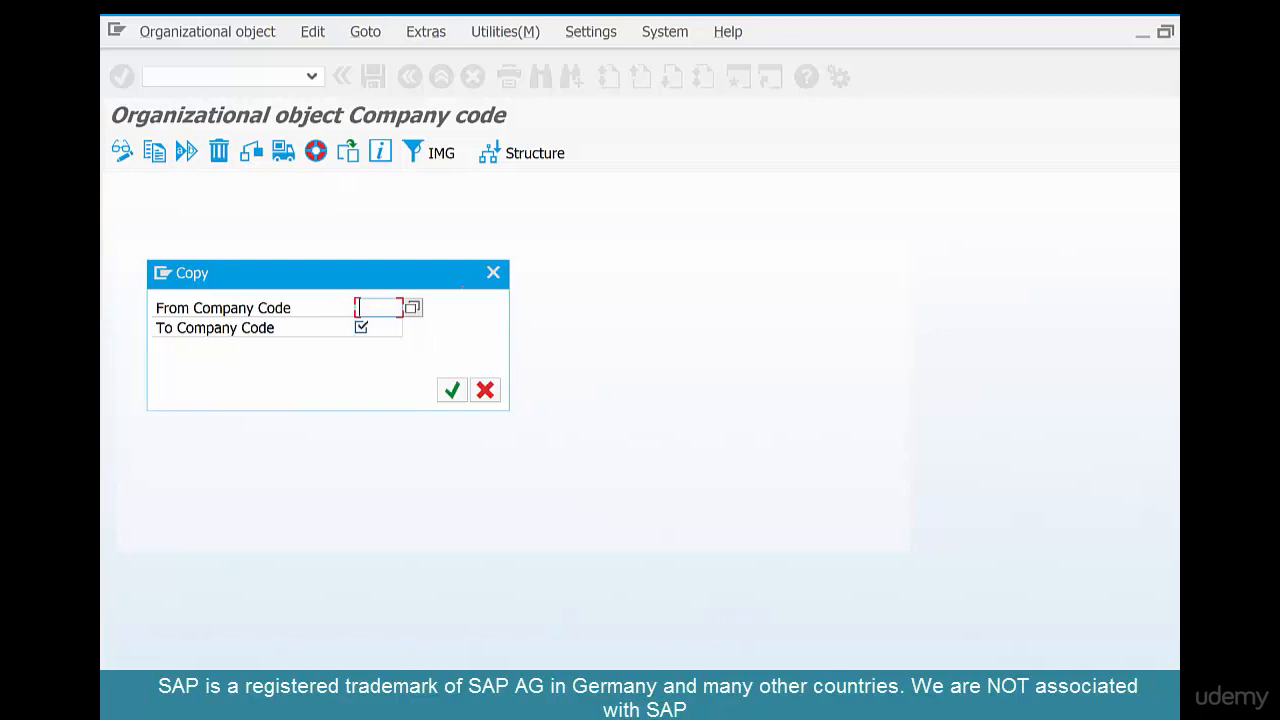
pyautogui.write('3000')
pyautogui.click(377, 323)
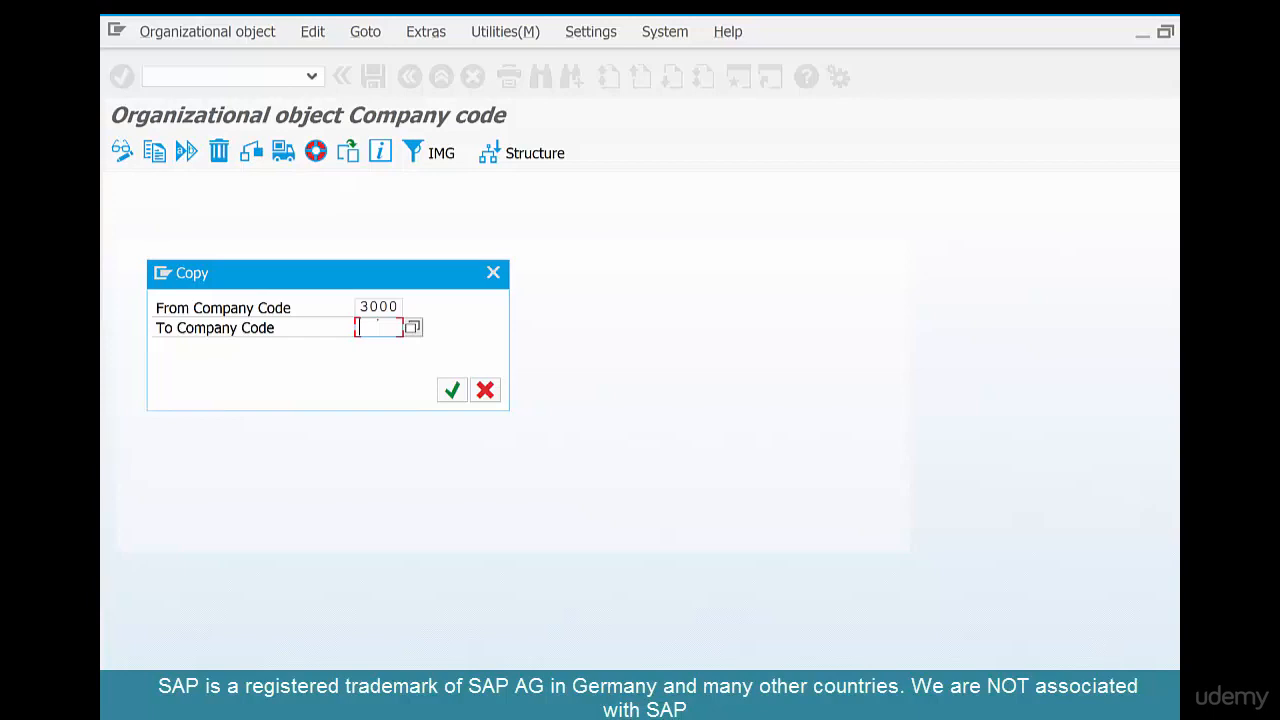
pyautogui.write('US01')
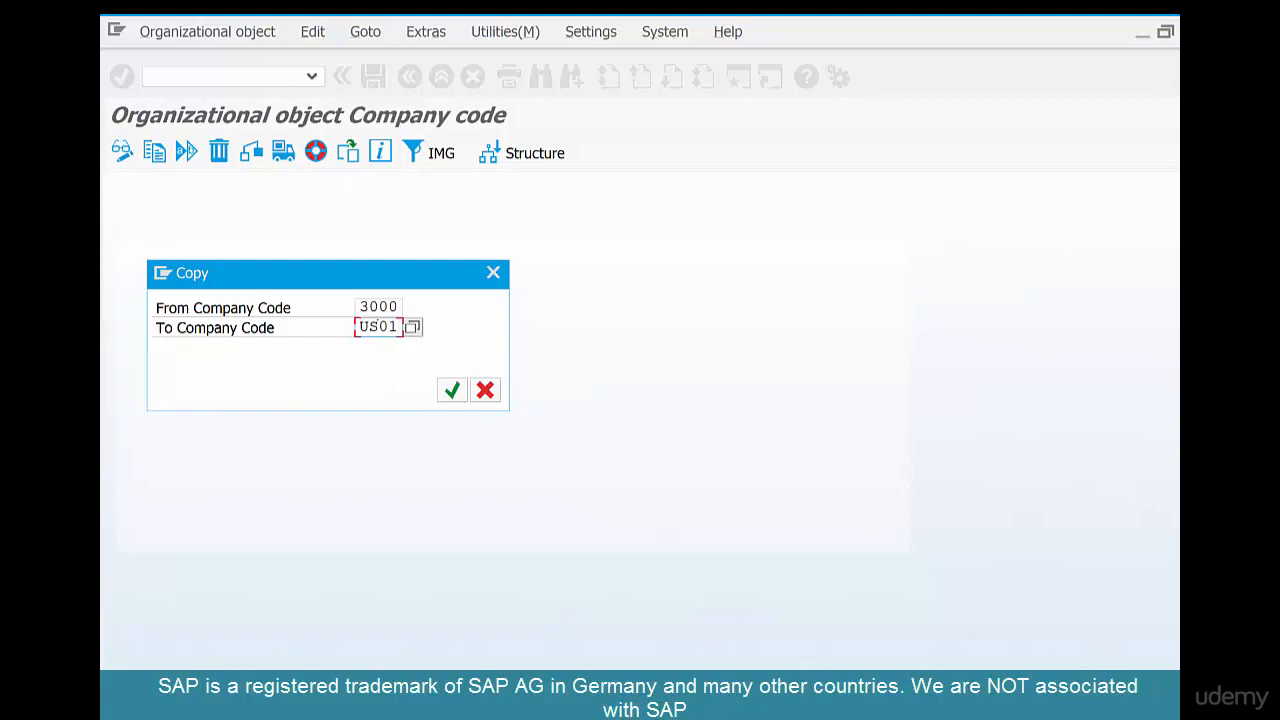
pyautogui.press('Return')
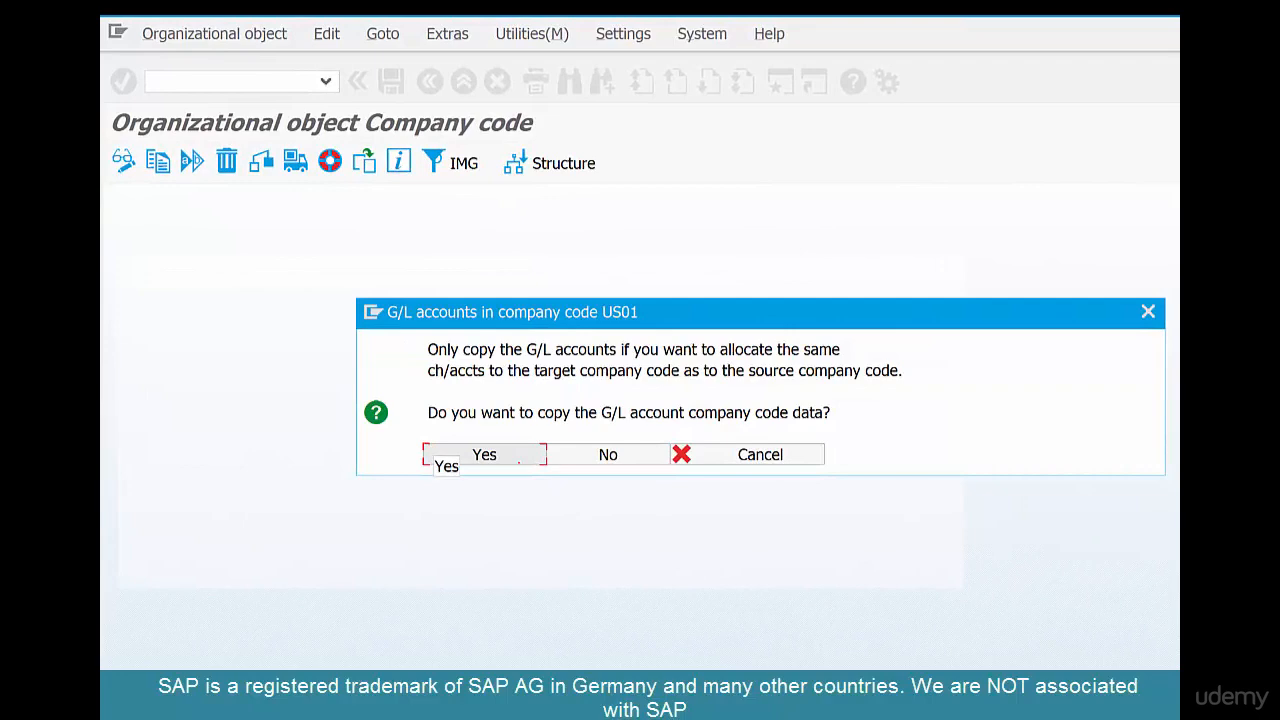
# Include the G/L account company code data in the copy, keep the source's local currency, and accept the information notices.
pyautogui.click(518, 457)
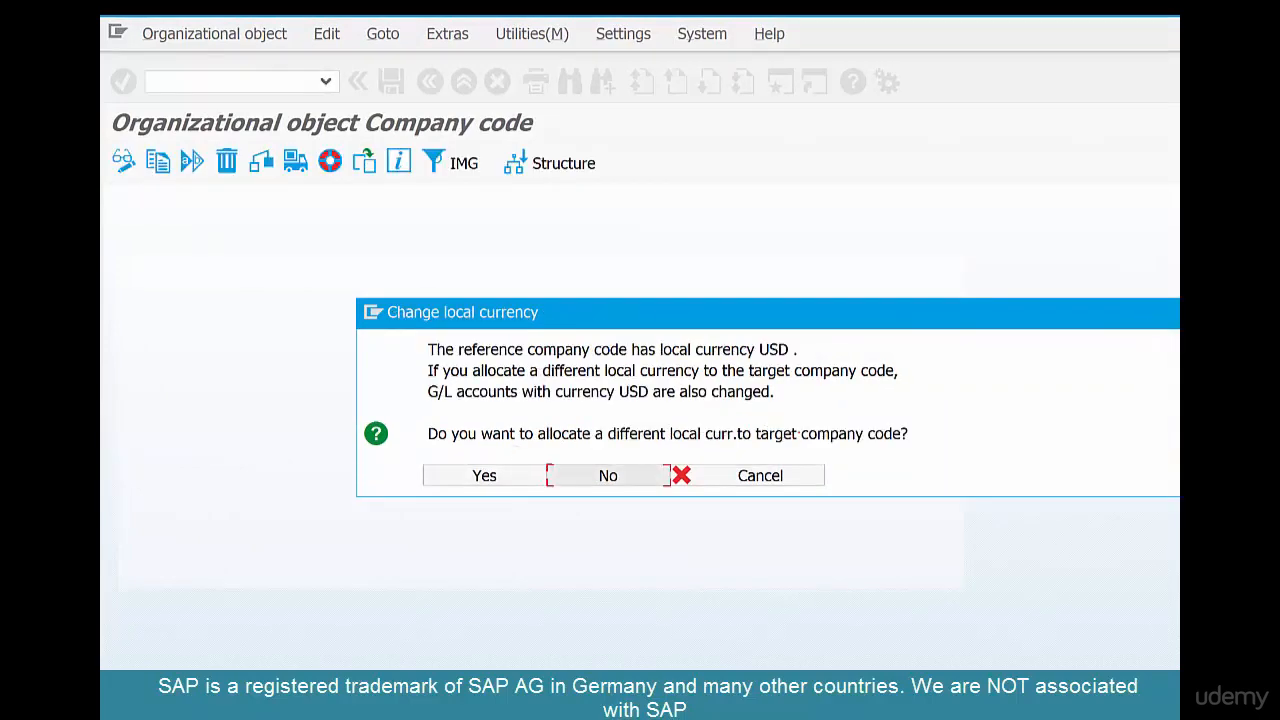
pyautogui.click(575, 478)
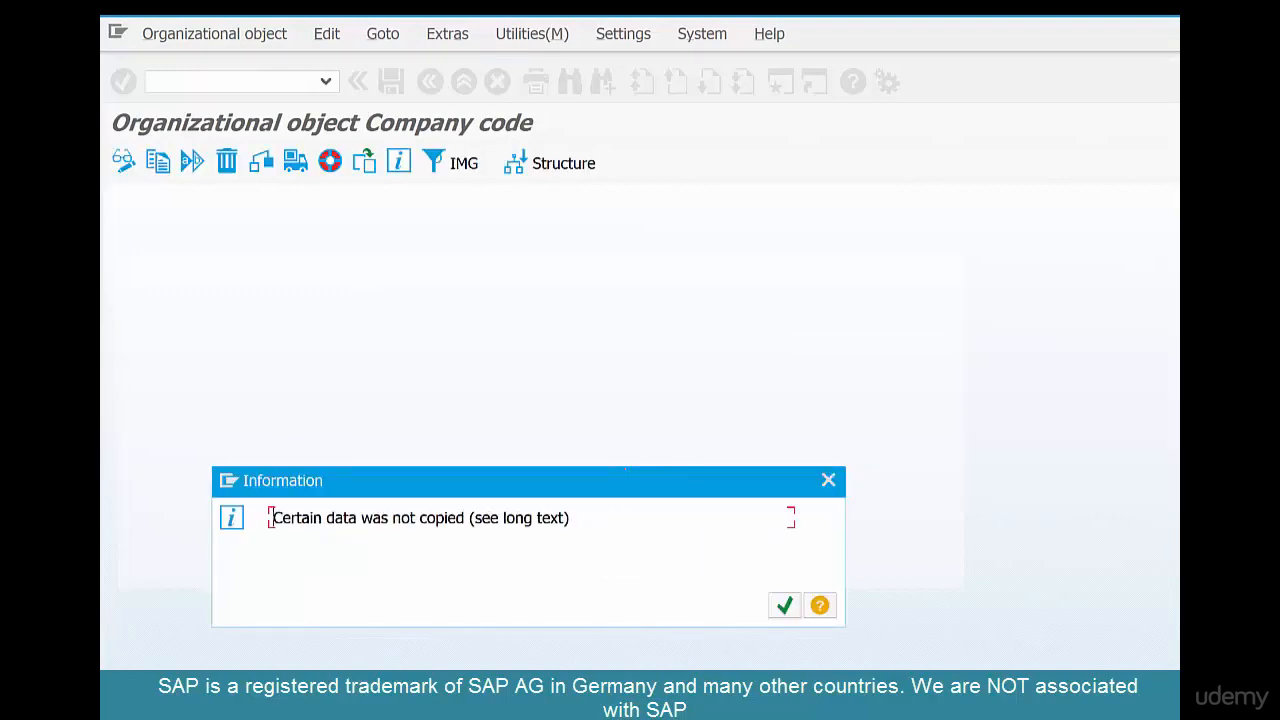
pyautogui.press('Return')
pyautogui.press('Return')
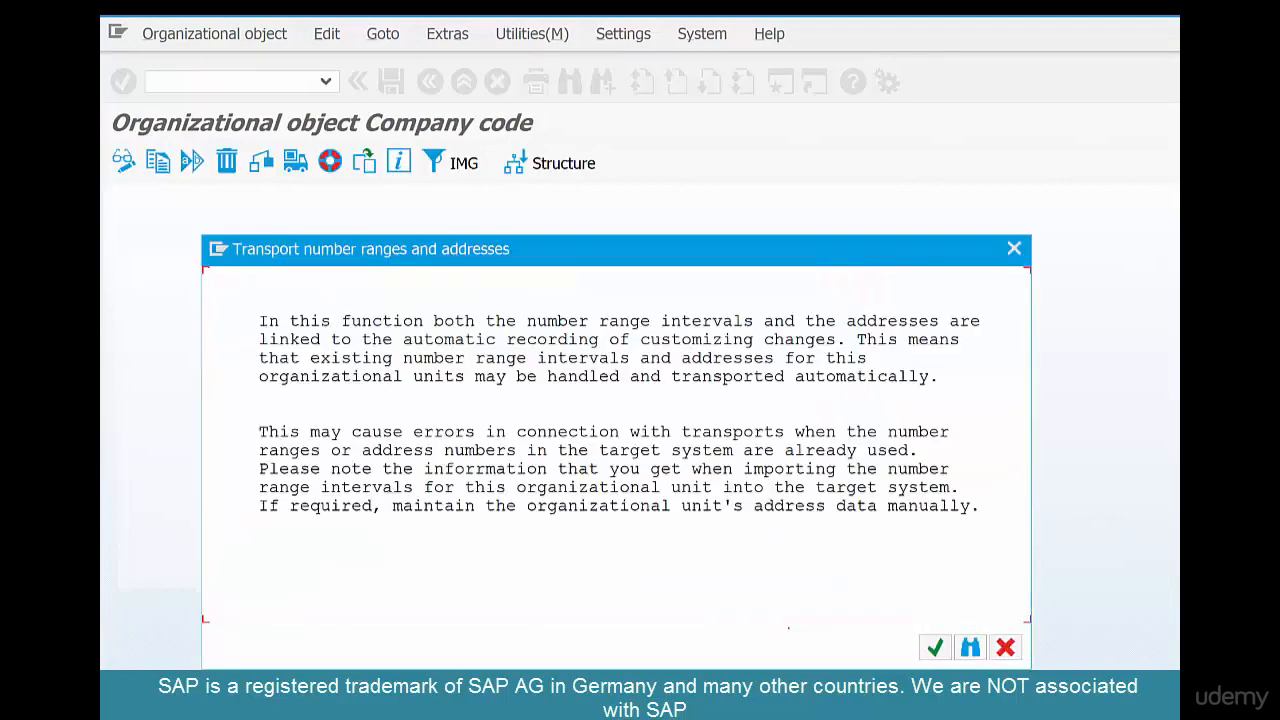
pyautogui.press('Return')
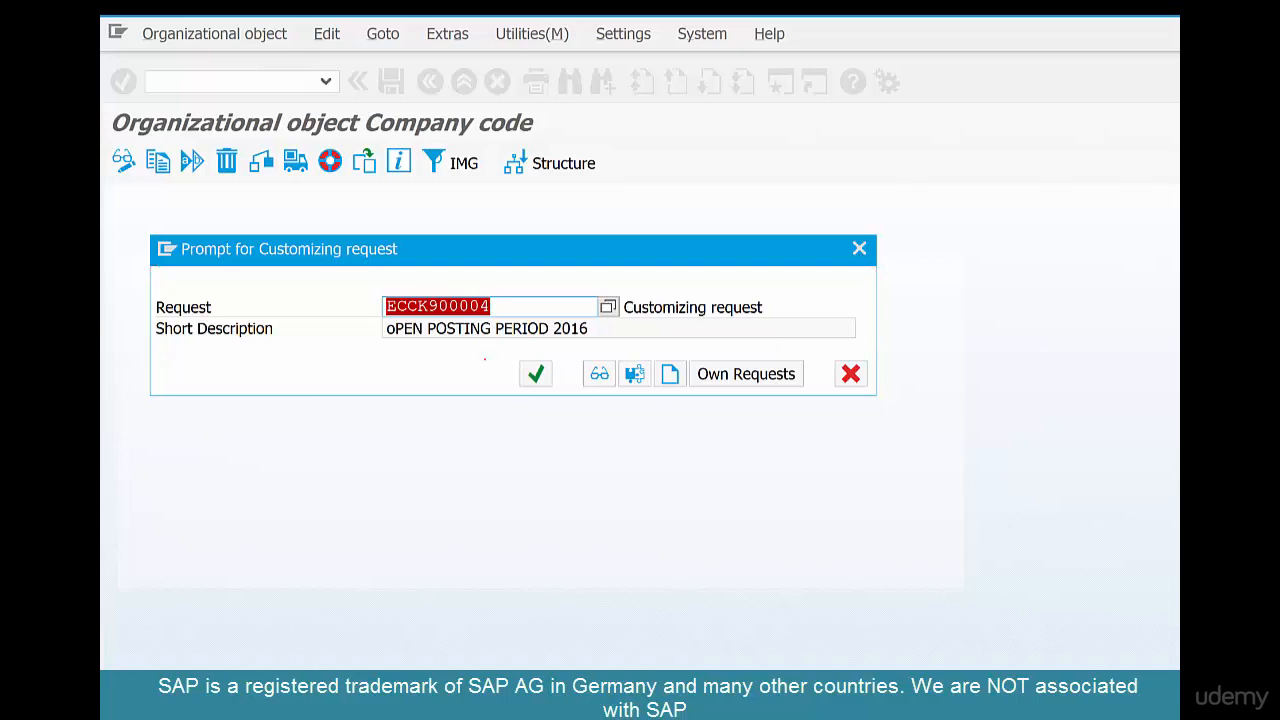
# Create a customizing request with the short description "Create Company code US01" and assign the copy to it.
pyautogui.click(536, 373)
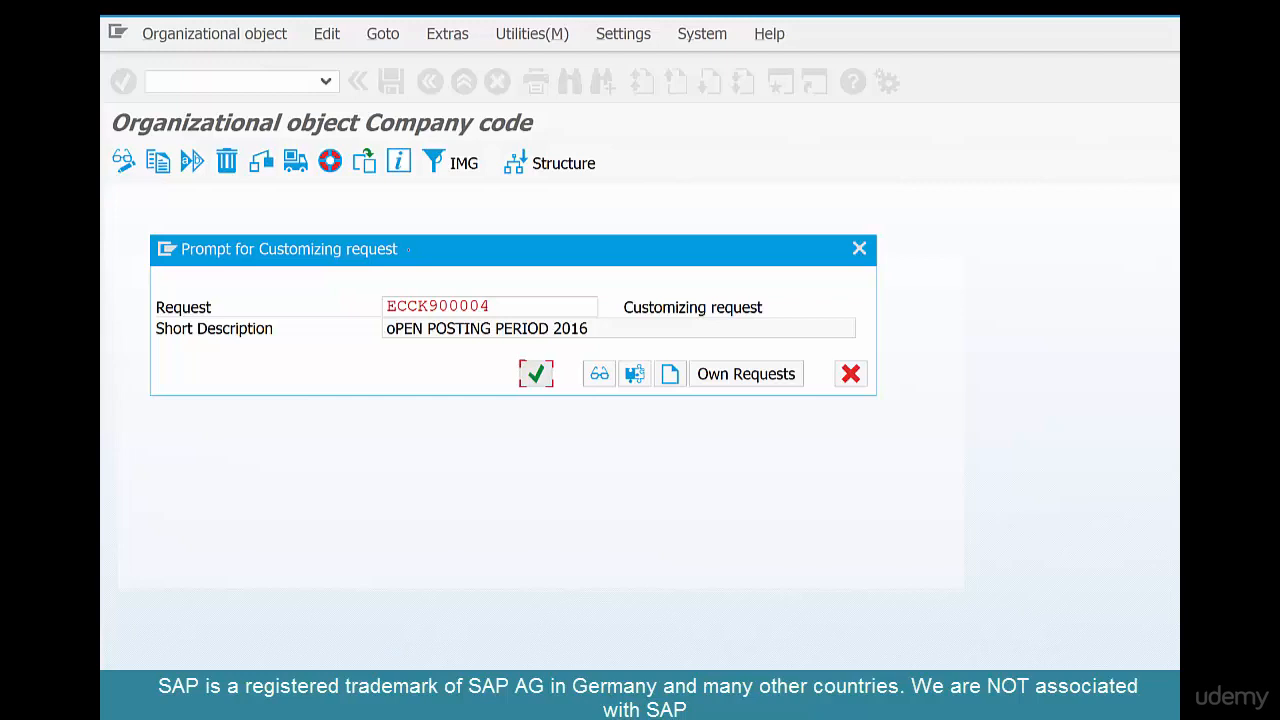
pyautogui.click(670, 373)
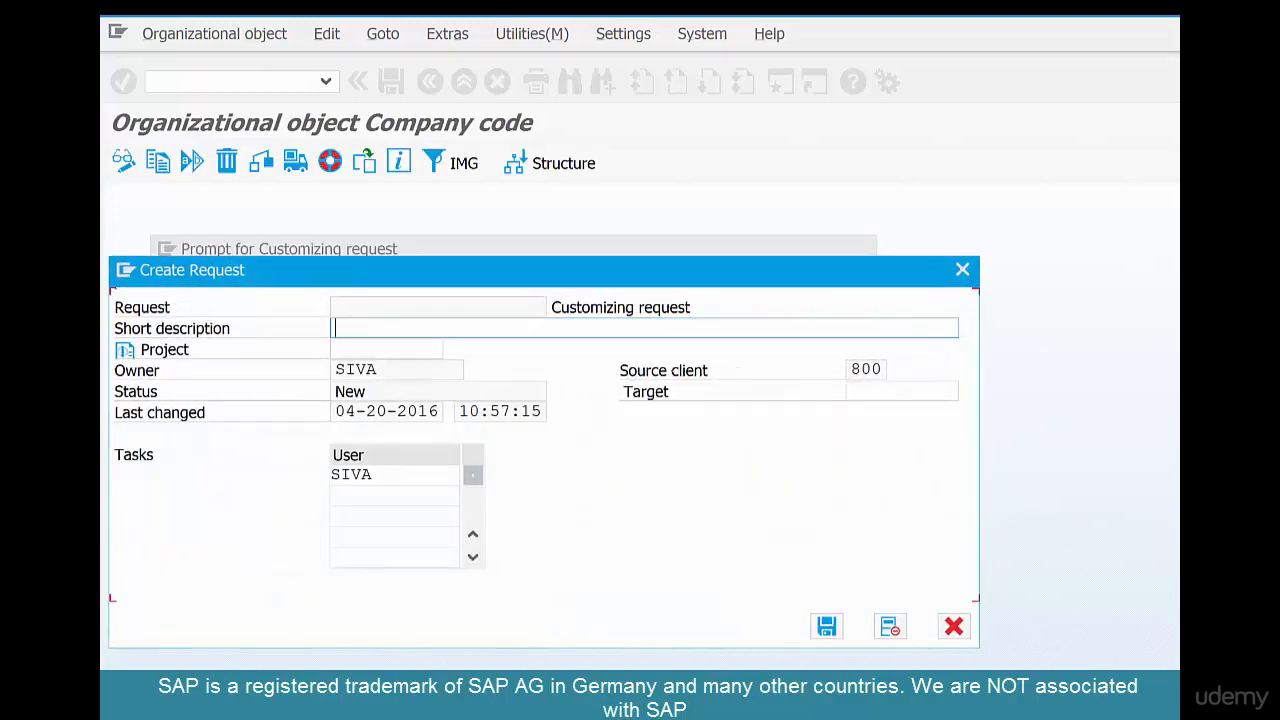
pyautogui.write('Create')
pyautogui.write('Com')
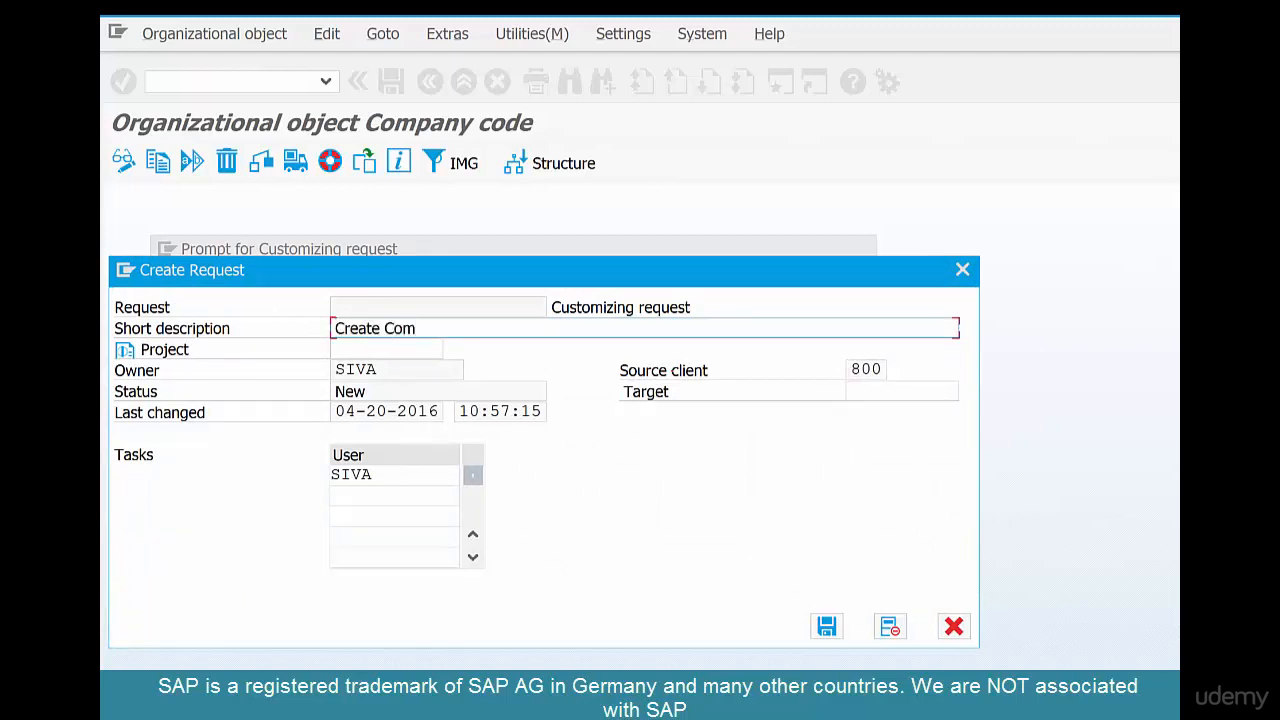
pyautogui.write('pany code US01')
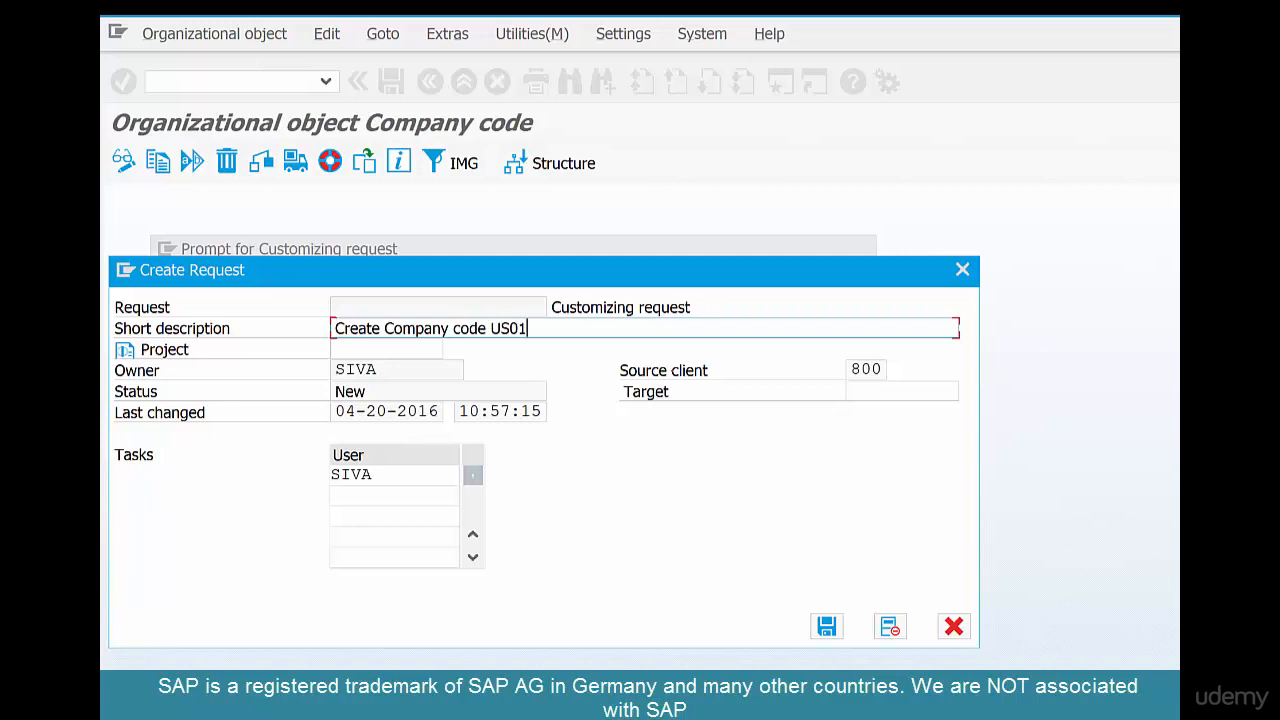
pyautogui.click(828, 626)
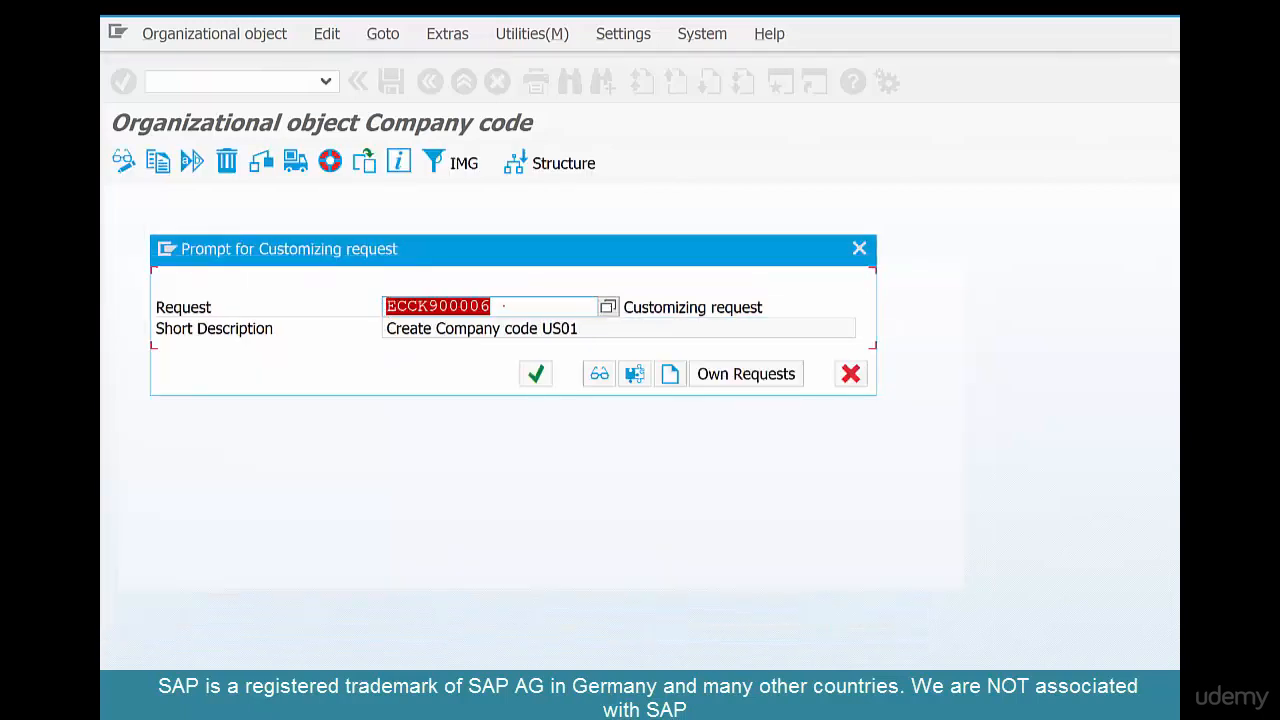
pyautogui.click(502, 307)
pyautogui.moveTo(492, 307); pyautogui.dragTo(359, 315)
pyautogui.click(536, 373)
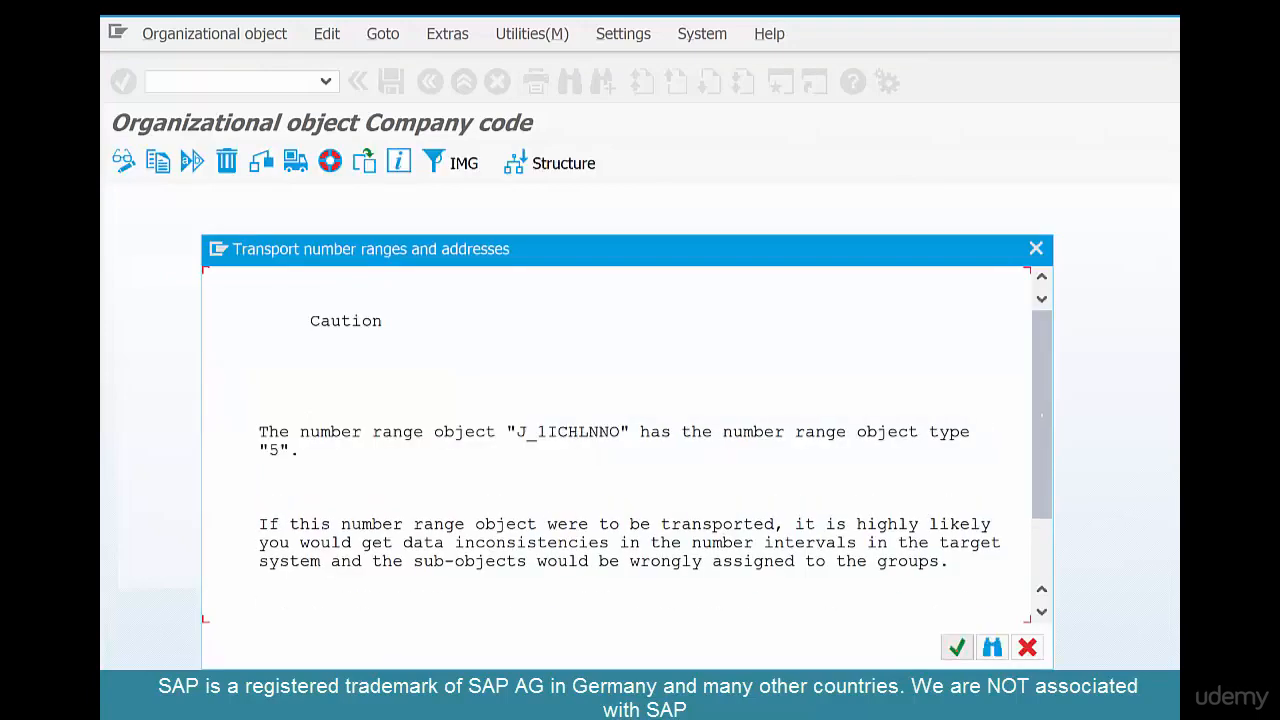
# Accept the number range caution, copy the number range intervals from 3000 to US01, and continue with the remaining objects.
pyautogui.click(957, 648)
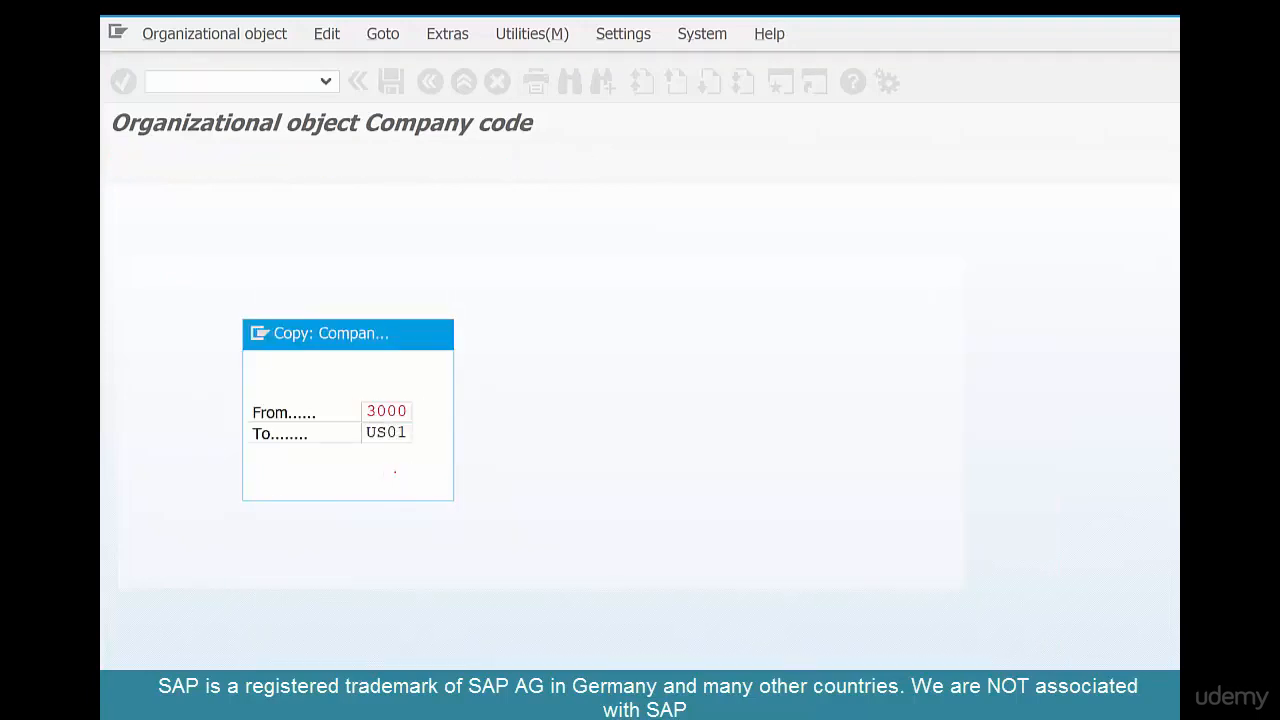
pyautogui.press('Return')
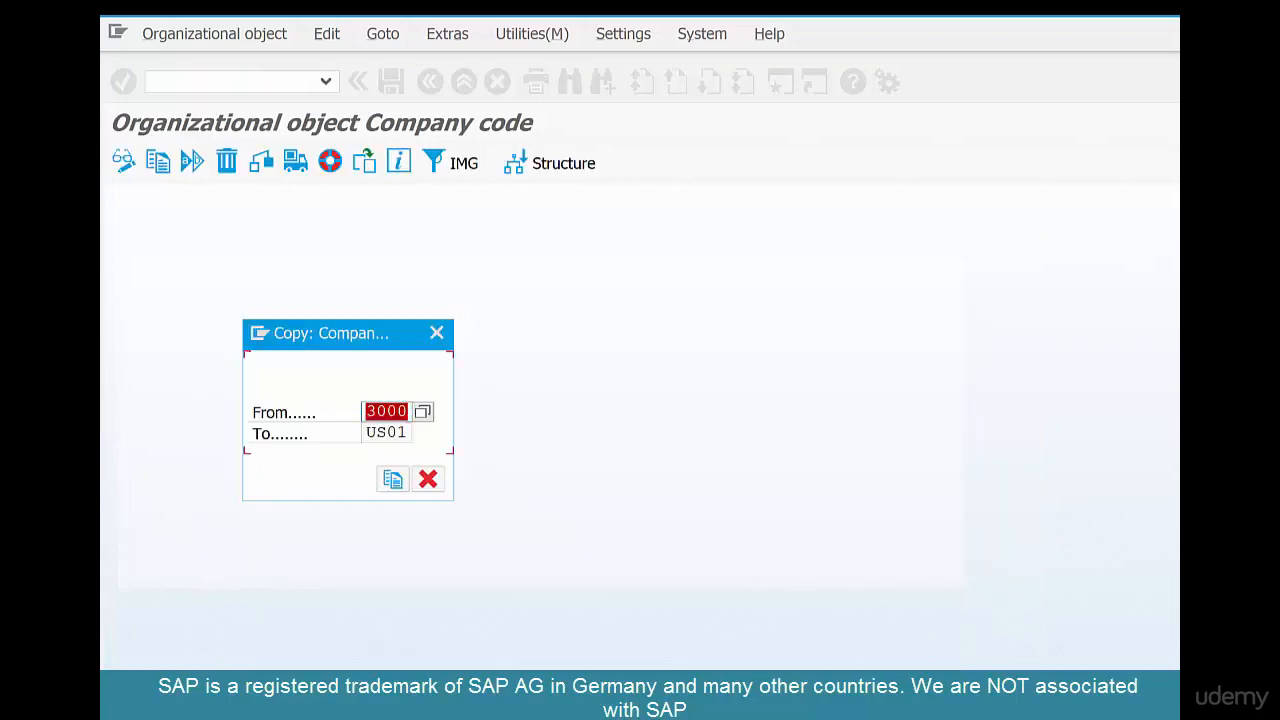
pyautogui.click(391, 480)
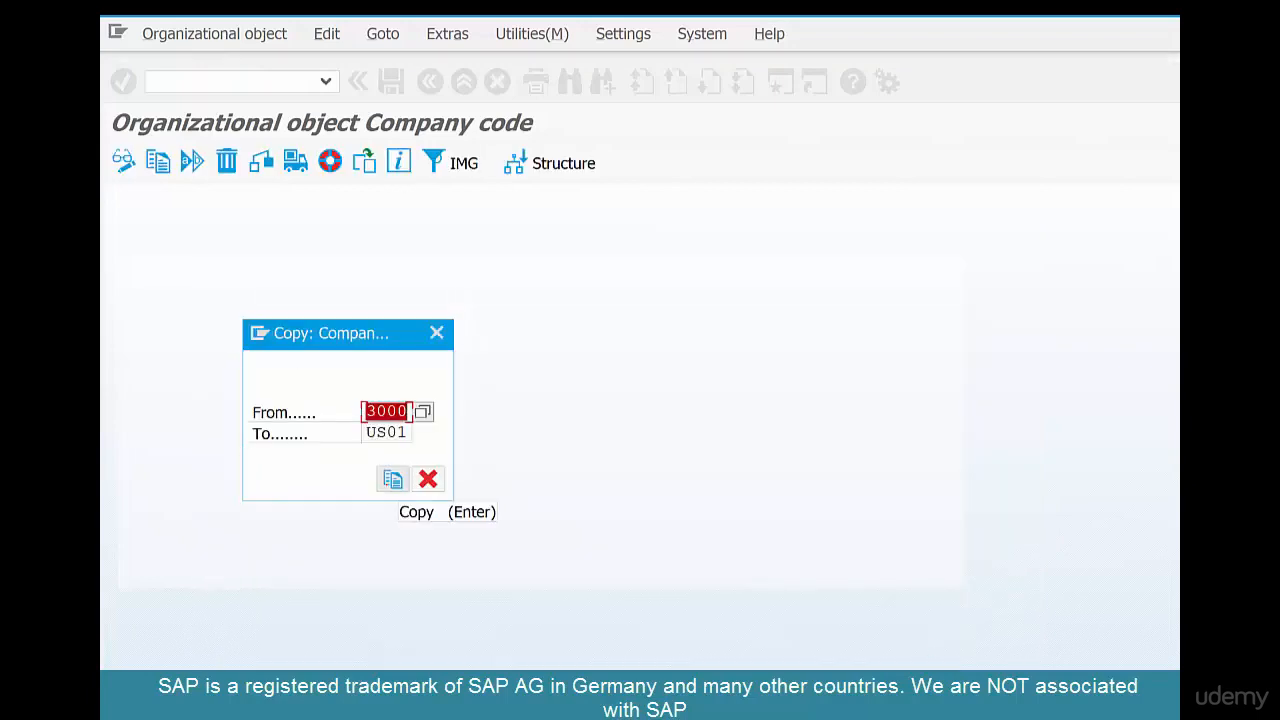
pyautogui.click(392, 480)
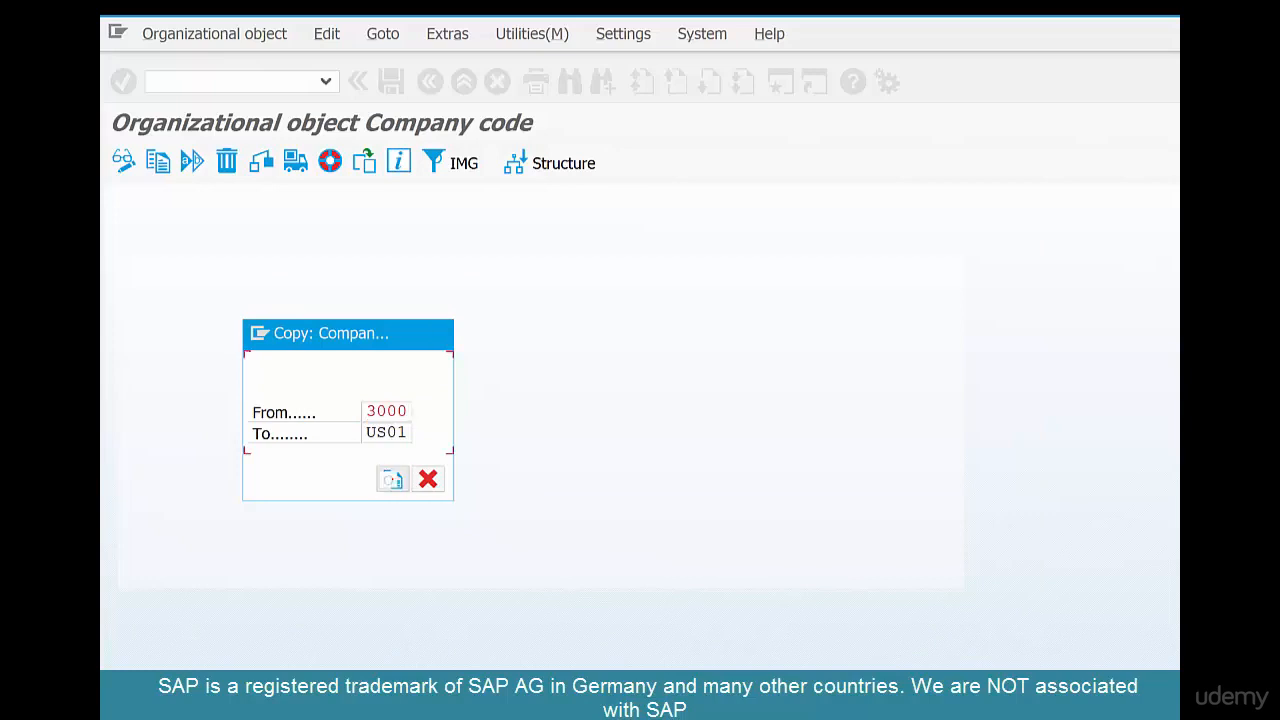
pyautogui.click(392, 480)
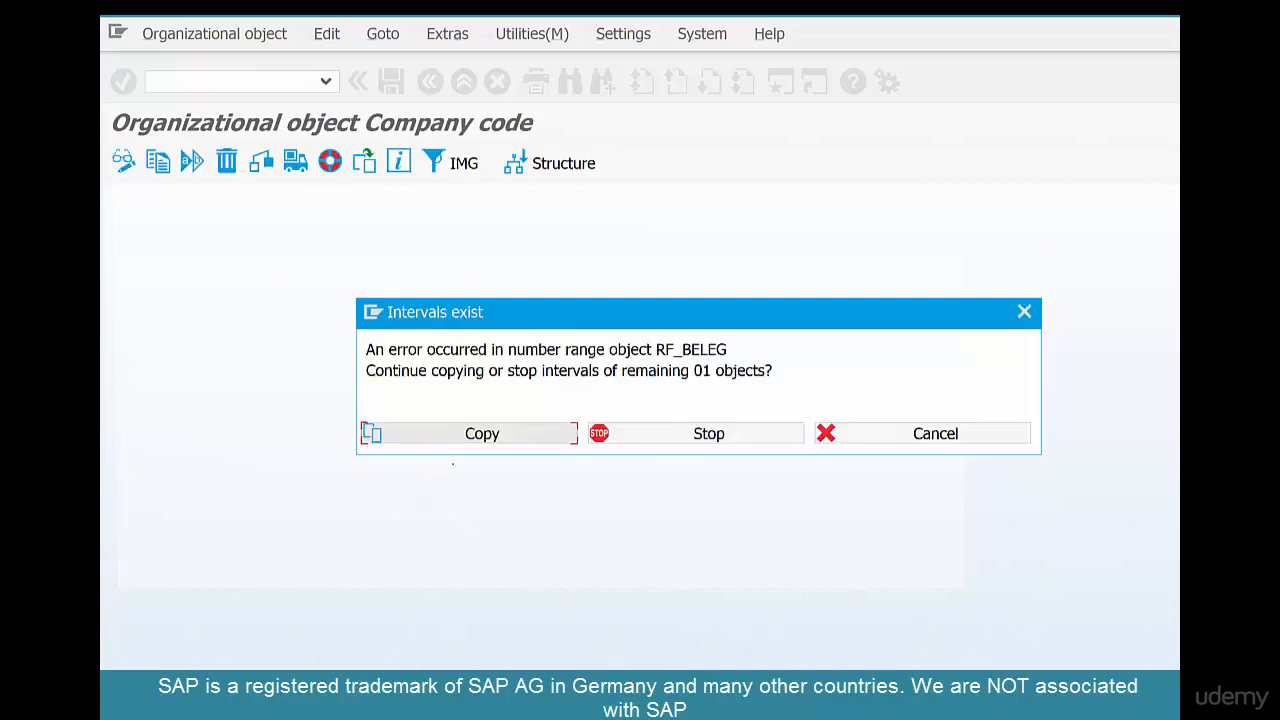
pyautogui.click(519, 437)
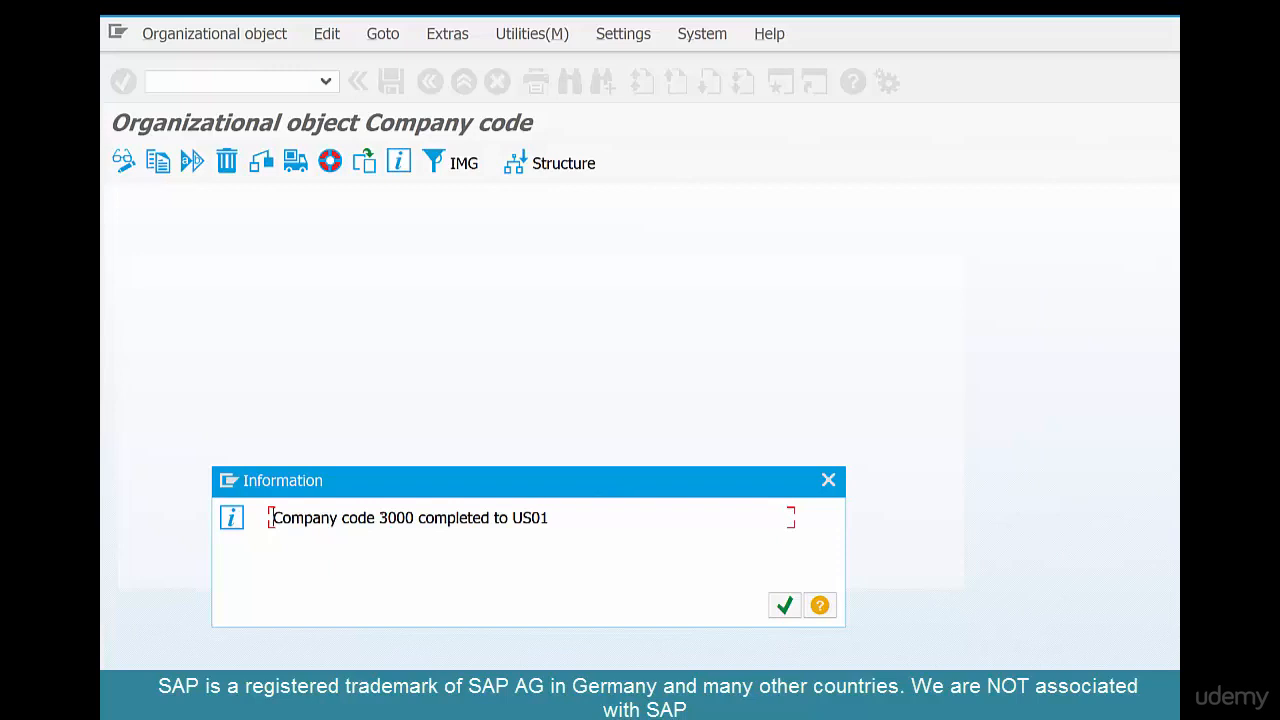
# Acknowledge the company code copy message and return to the list of company code activities.
pyautogui.moveTo(378, 517); pyautogui.dragTo(549, 517)
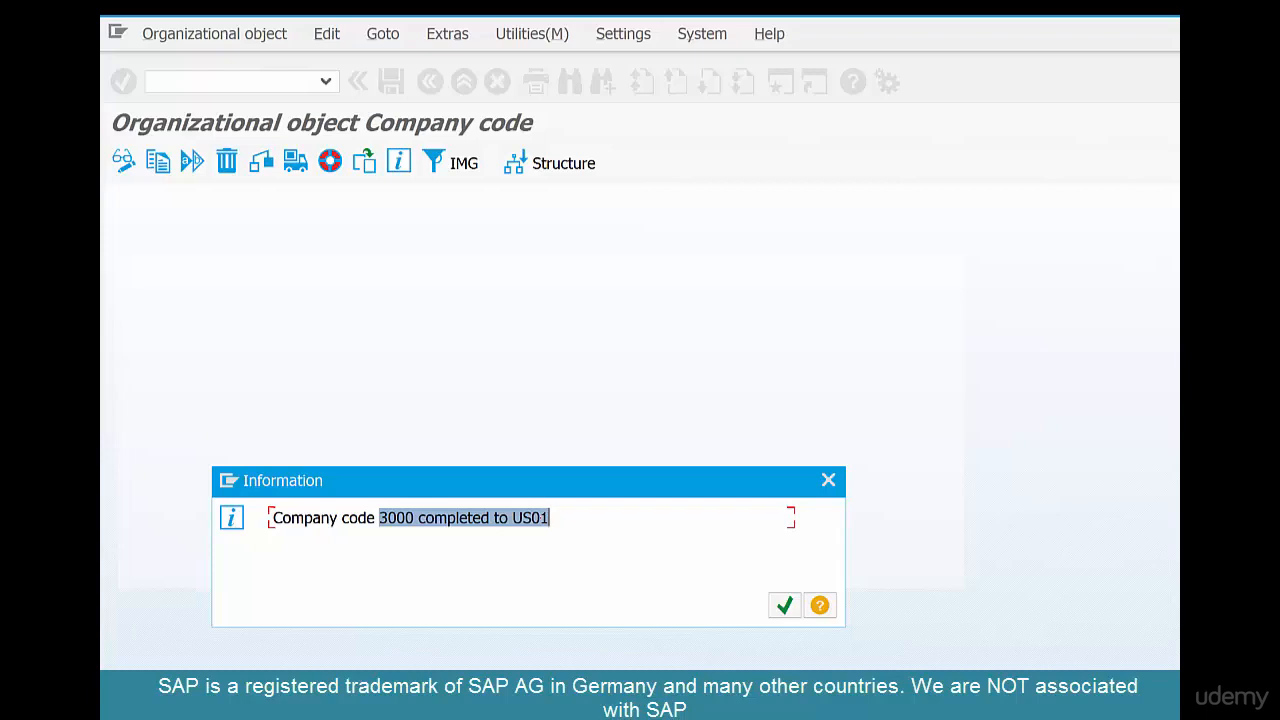
pyautogui.click(784, 605)
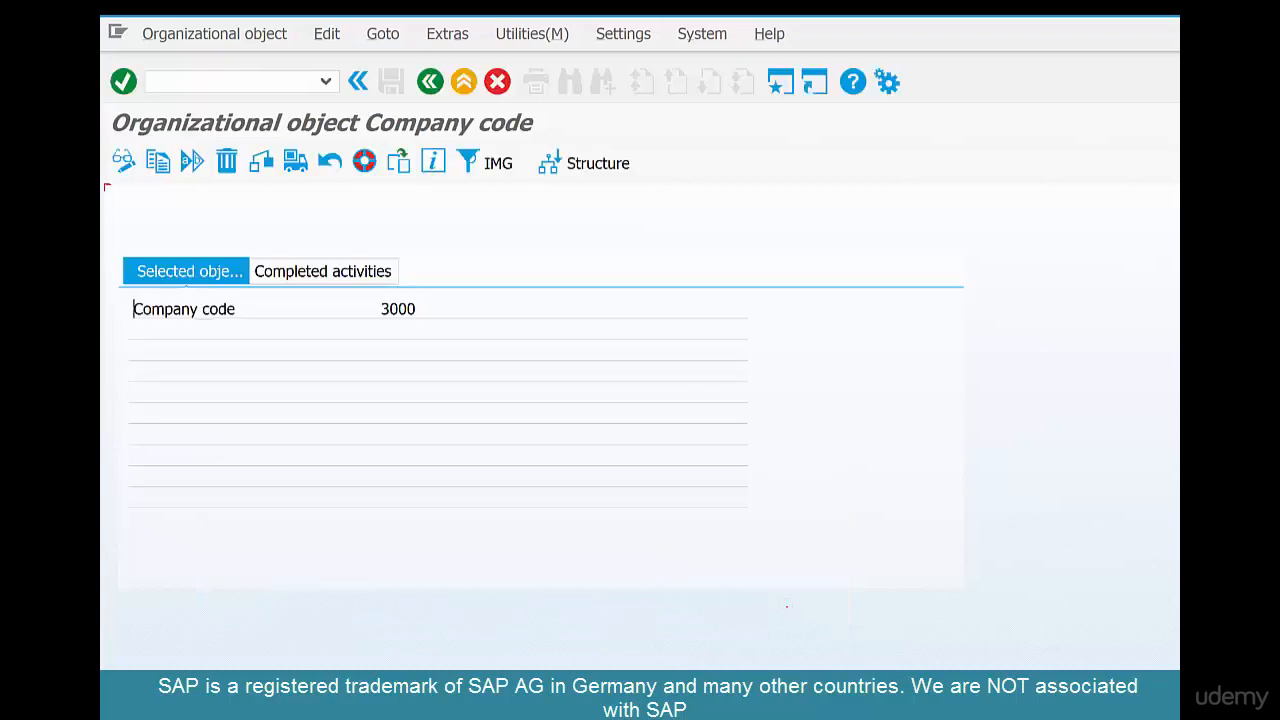
pyautogui.click(428, 82)
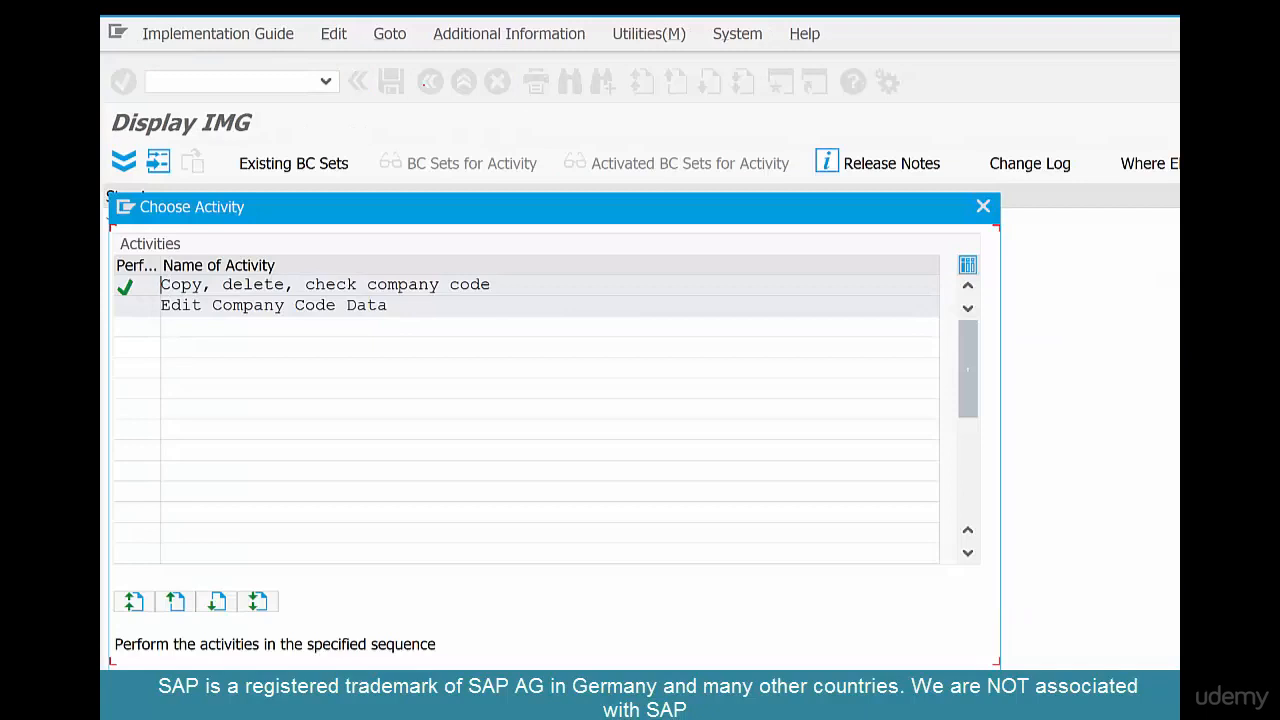
pyautogui.hotkey('alt', 'Tab')
pyautogui.hotkey('alt', 'Tab')
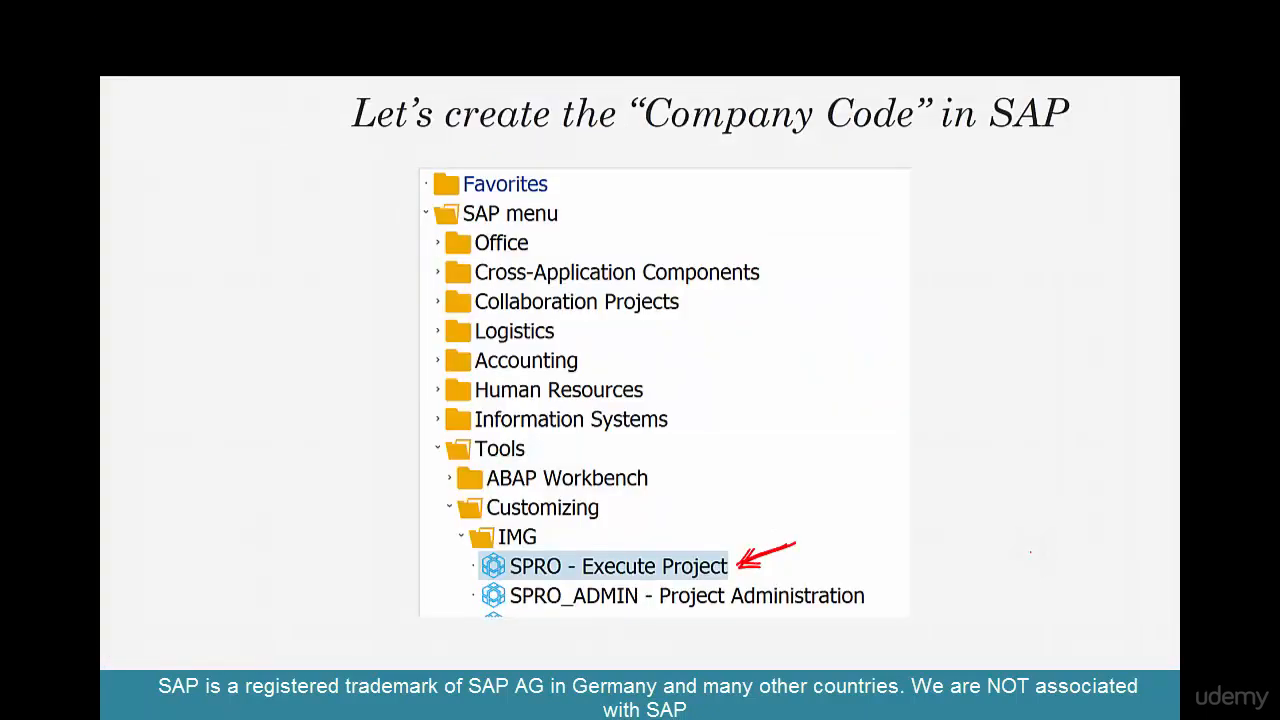
pyautogui.press('Right')
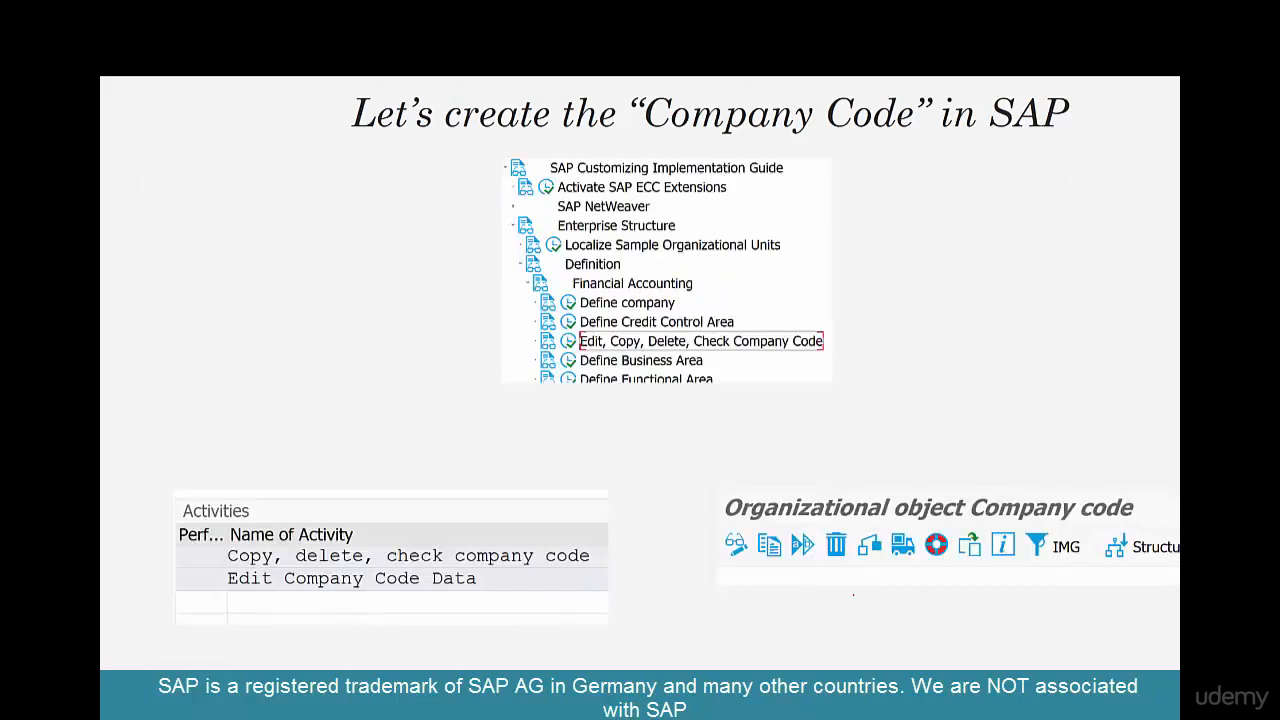